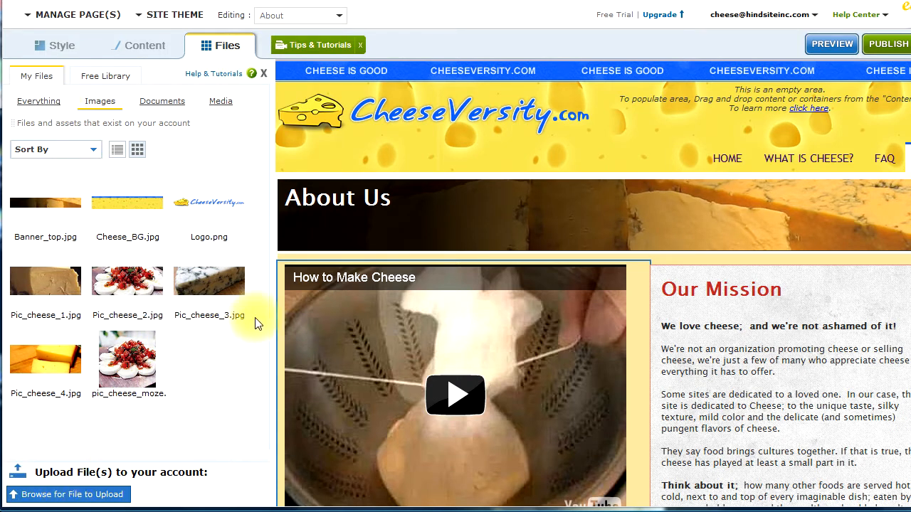
Check the available sort options for the account's image files.
click(384, 263)
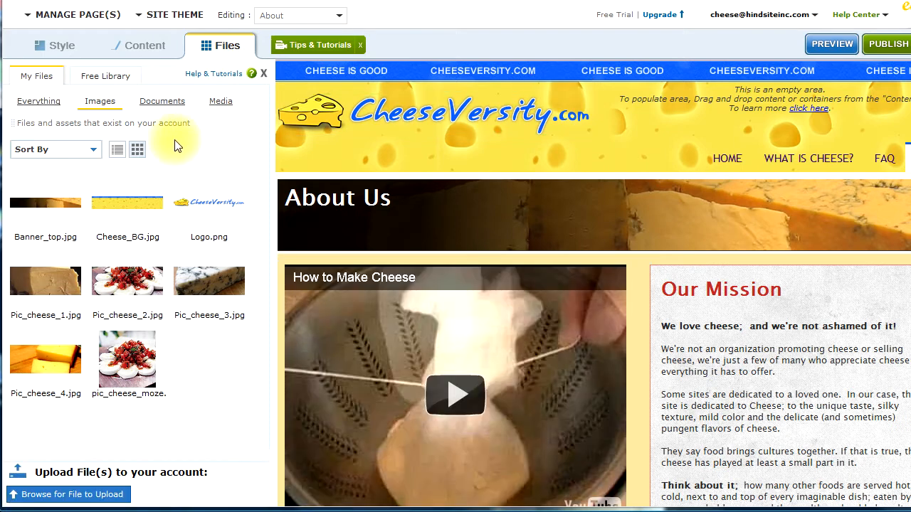
click(74, 150)
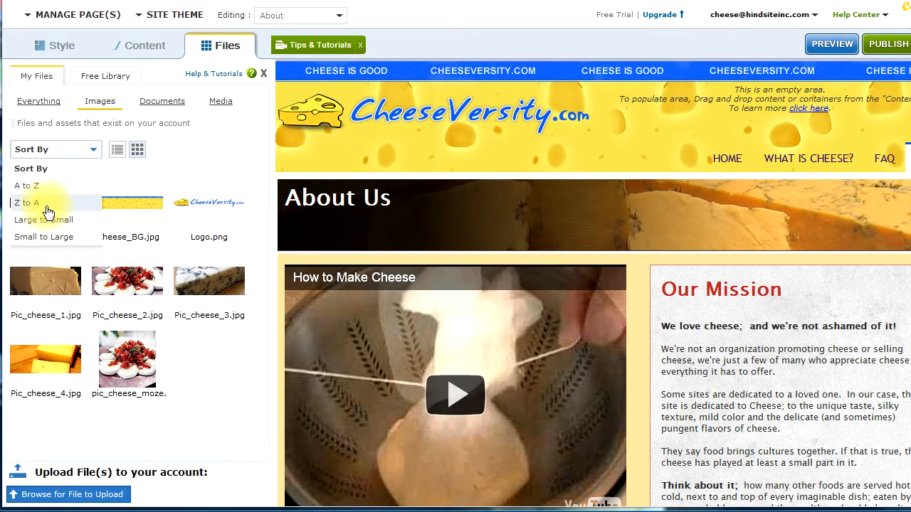
click(136, 164)
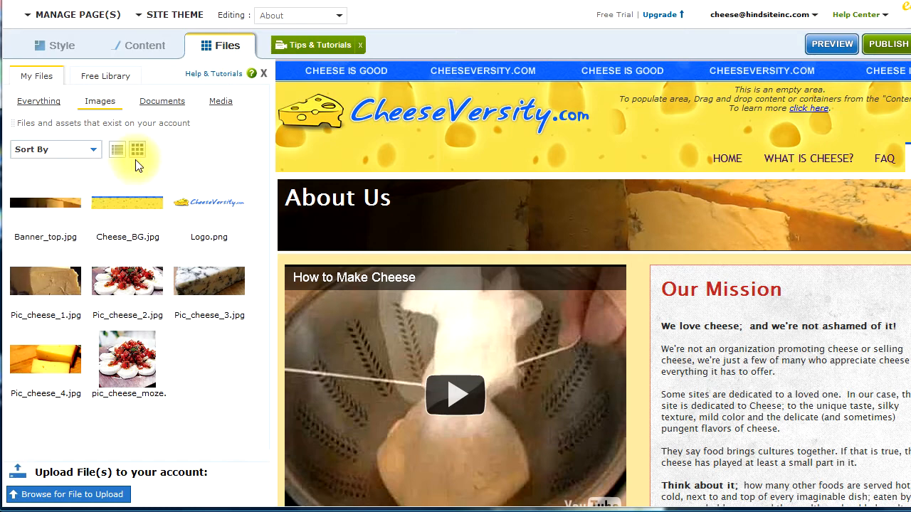
Show the account's images as a detailed list and view the URL of Banner_top.jpg.
click(120, 152)
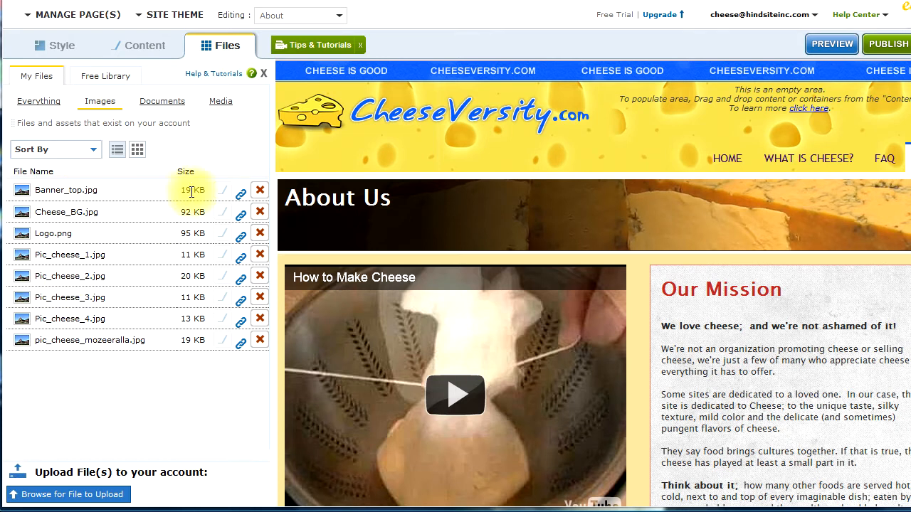
click(241, 194)
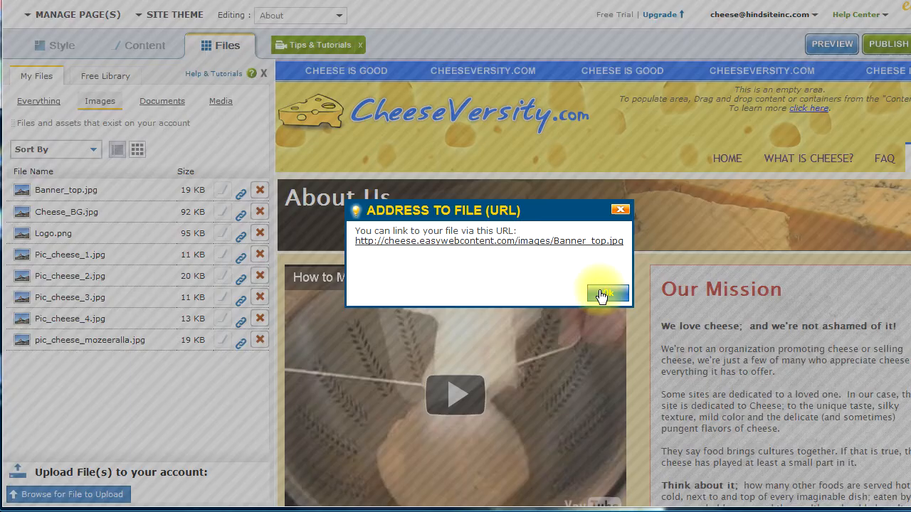
click(599, 292)
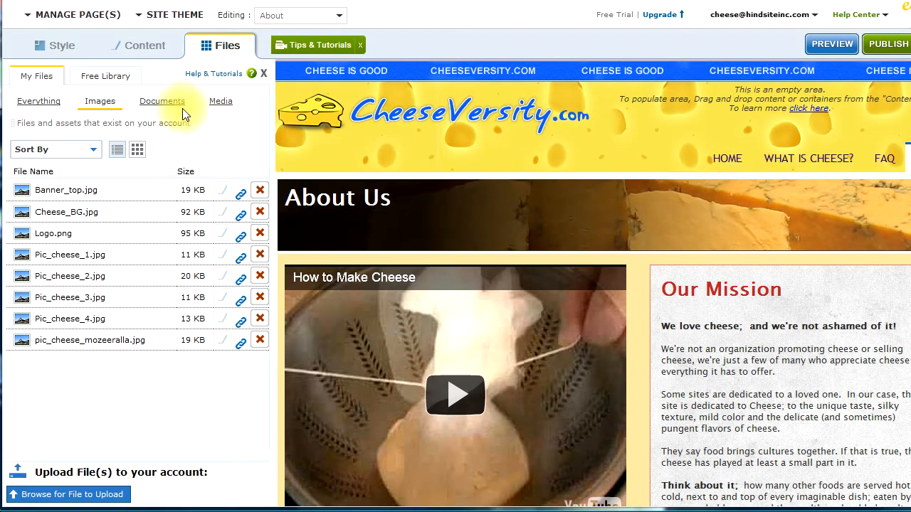
Browse the photos in the free library and look through their categories.
click(117, 79)
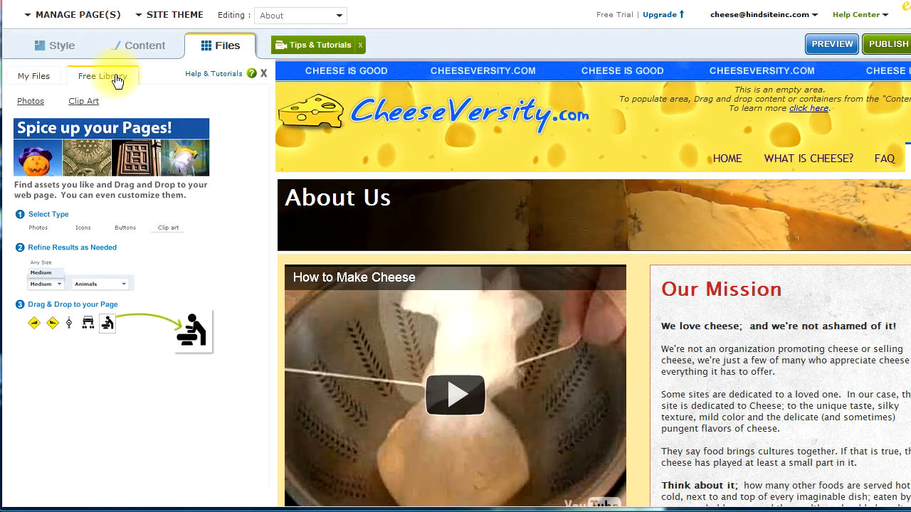
click(33, 104)
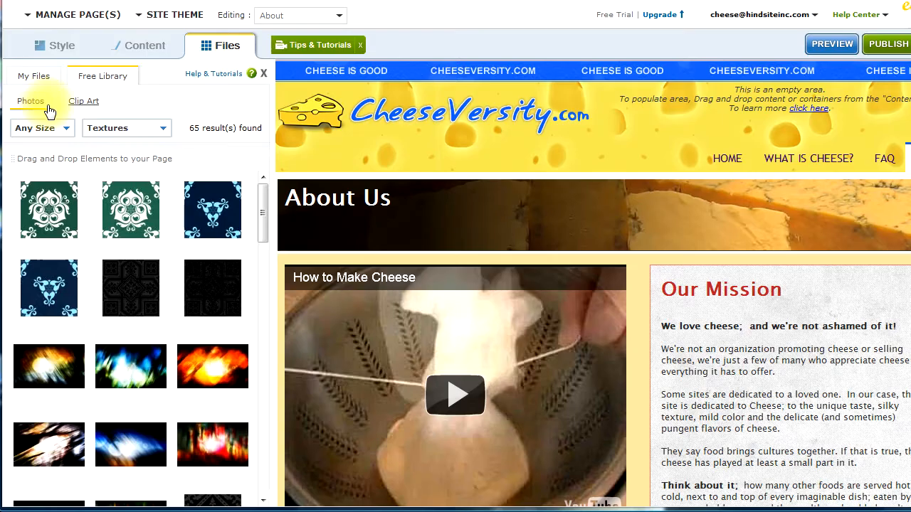
click(129, 129)
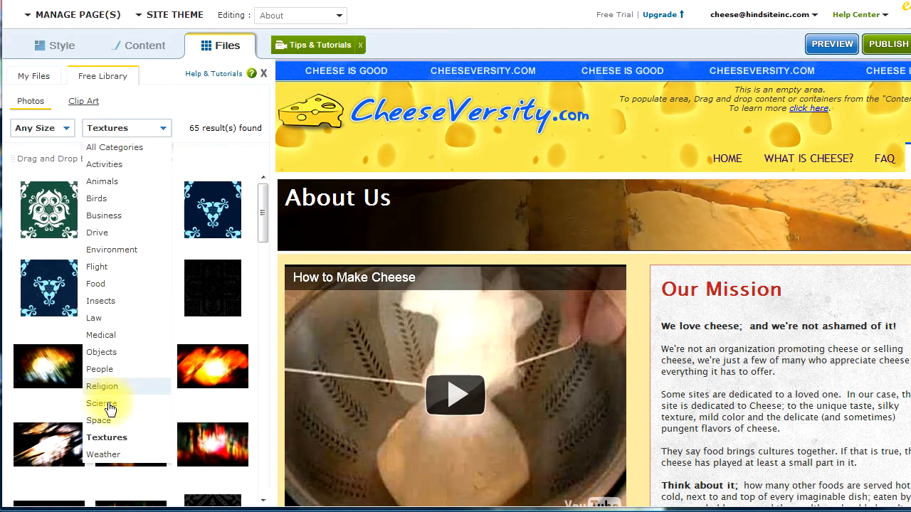
Browse the free library's clip art and its categories, and preview the diamond graphic.
click(84, 101)
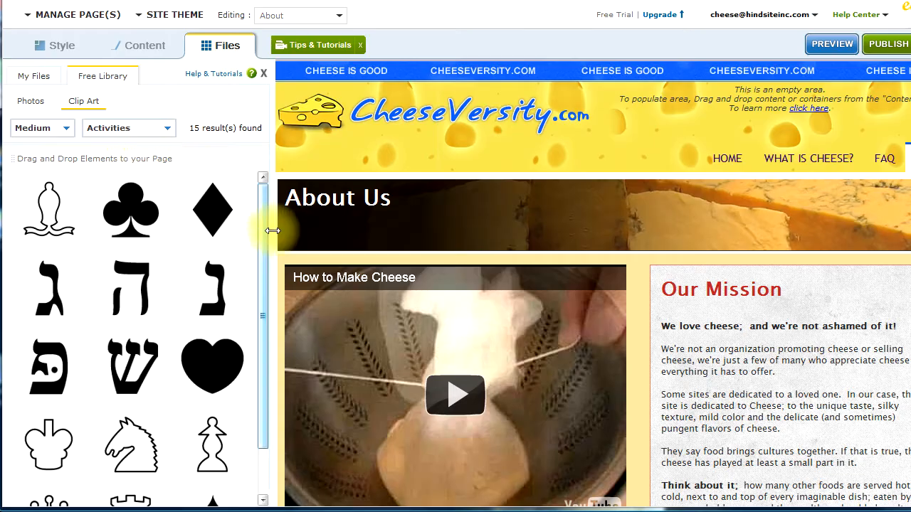
drag(264, 247, 259, 182)
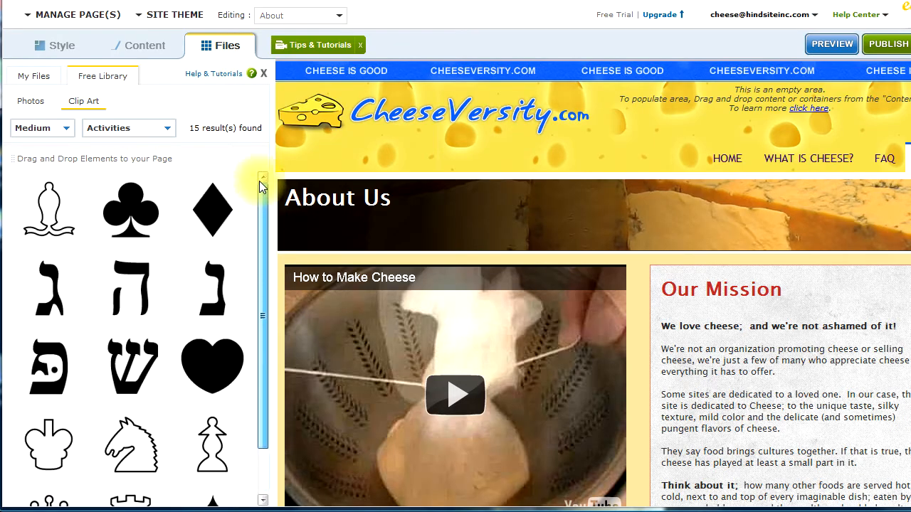
click(163, 129)
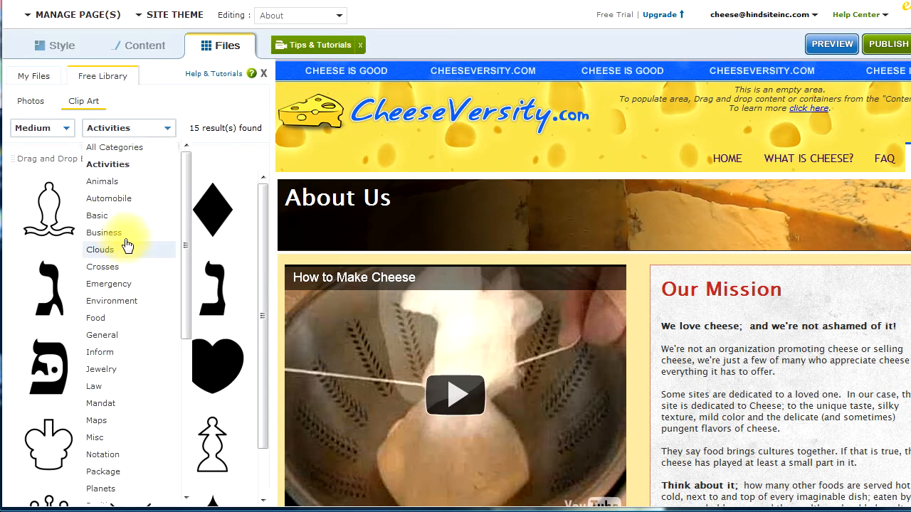
click(179, 105)
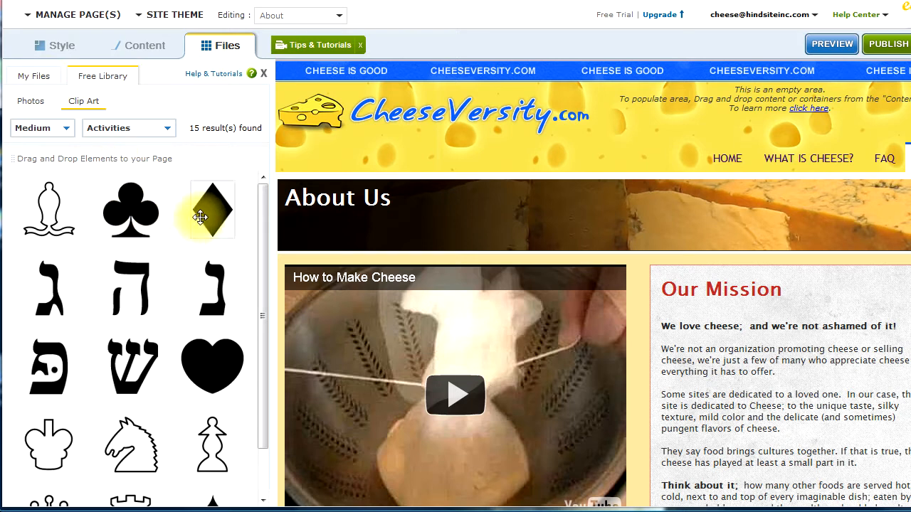
mouse_move(210, 212)
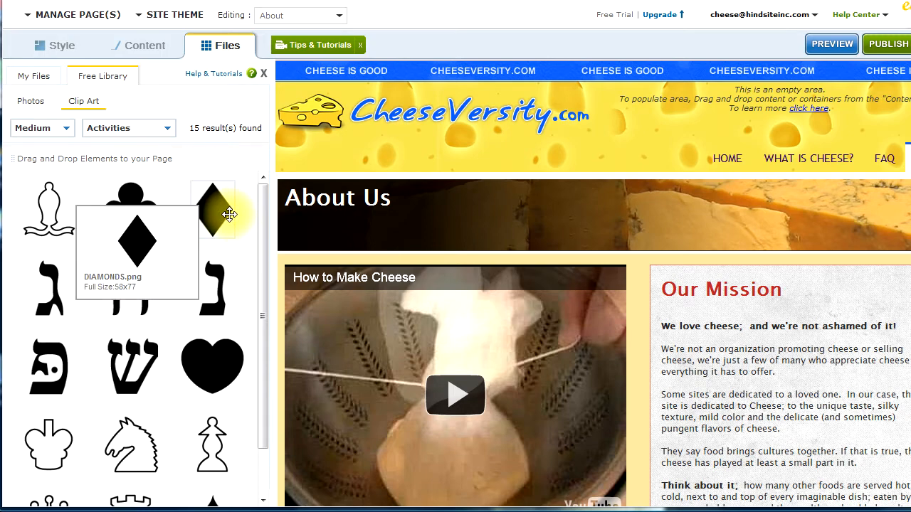
Return from the free library to the account's own images and show them as thumbnails.
click(34, 99)
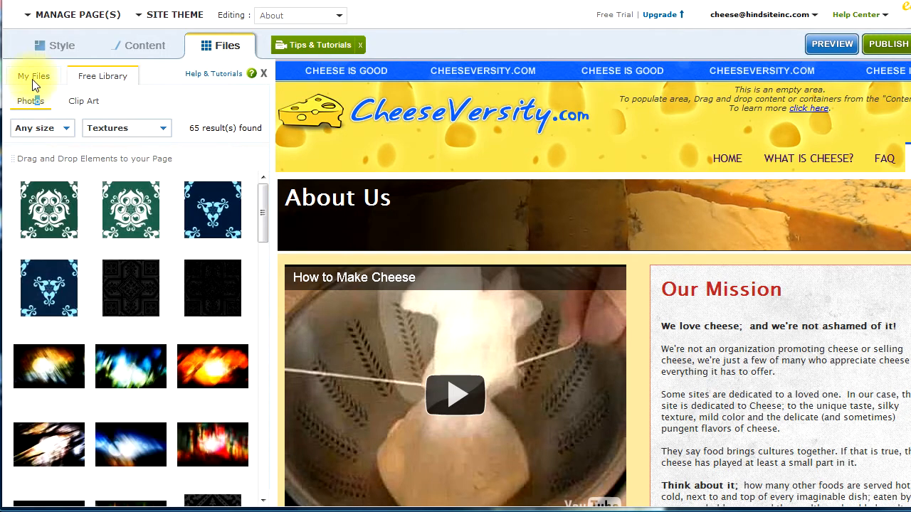
click(32, 80)
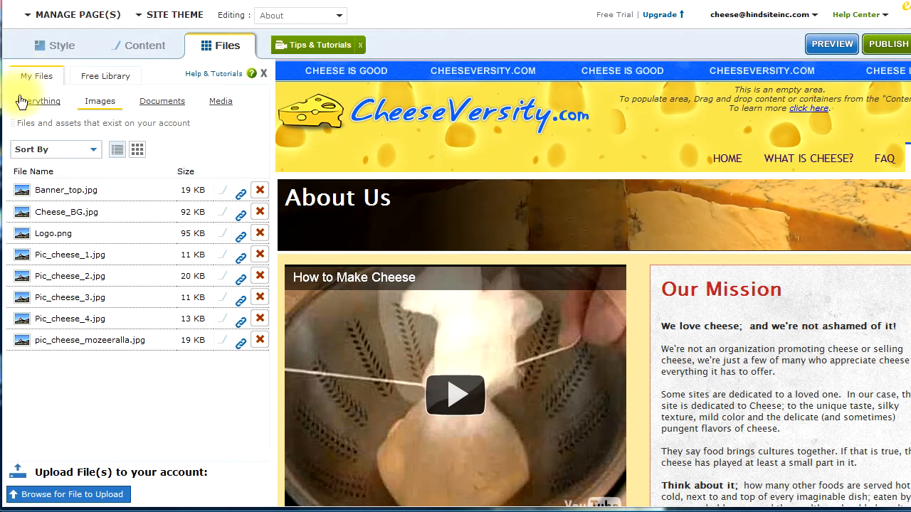
click(137, 151)
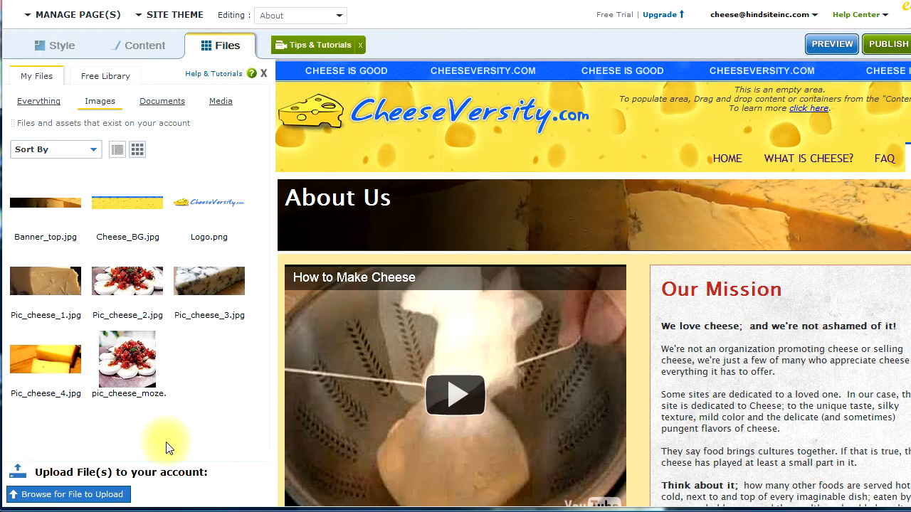
Upload the image HSI_320X260 from the computer to the account's files.
click(94, 497)
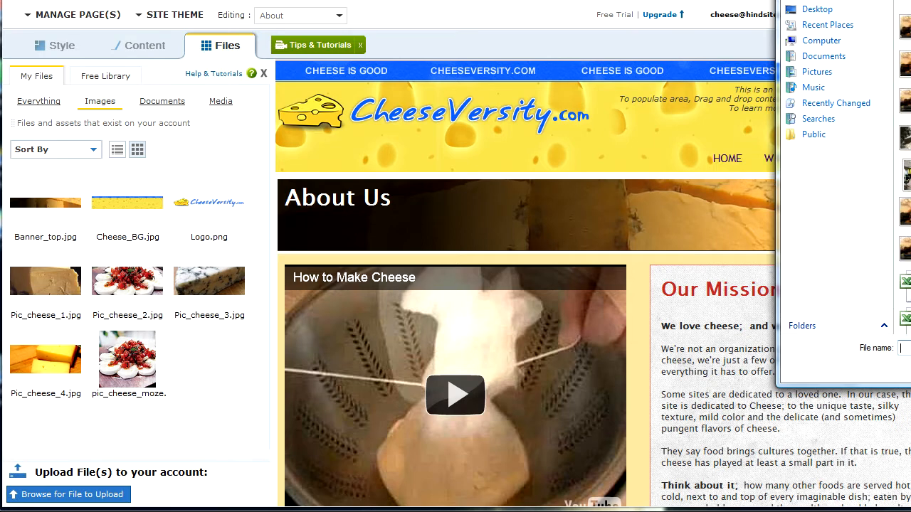
drag(910, 0, 791, 0)
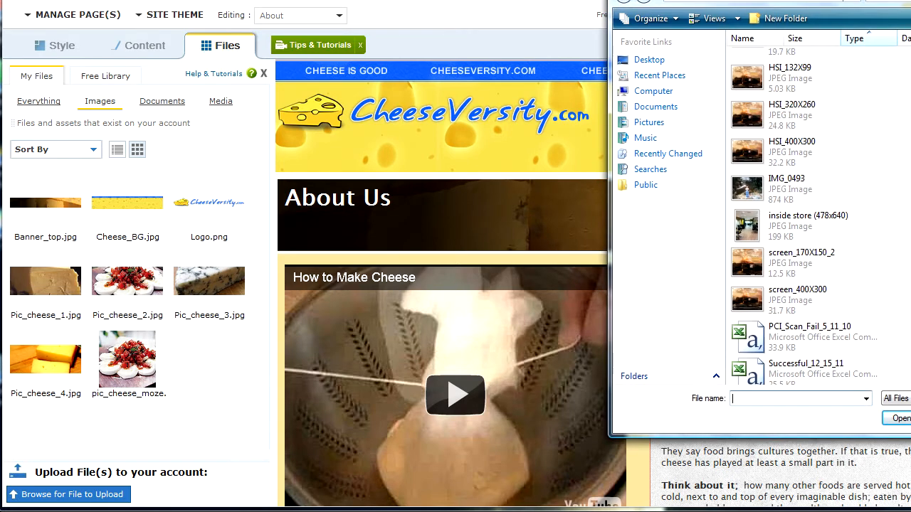
click(759, 121)
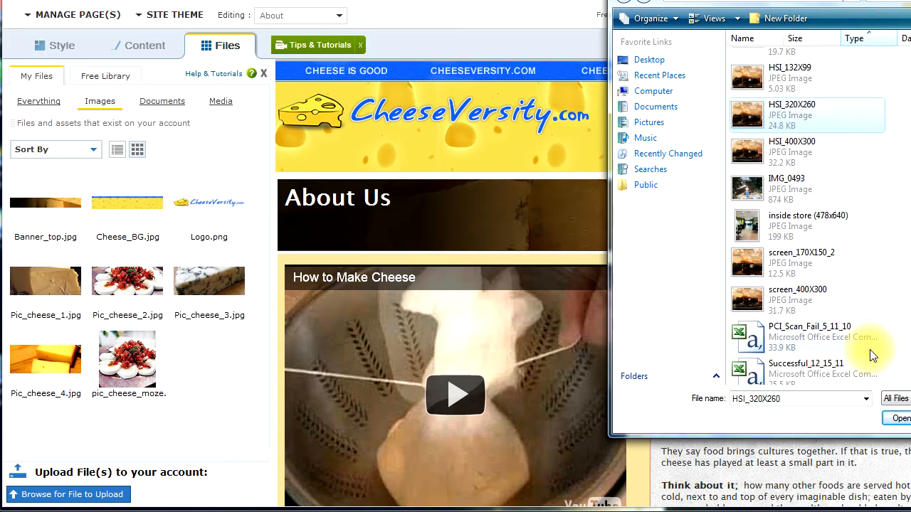
click(898, 418)
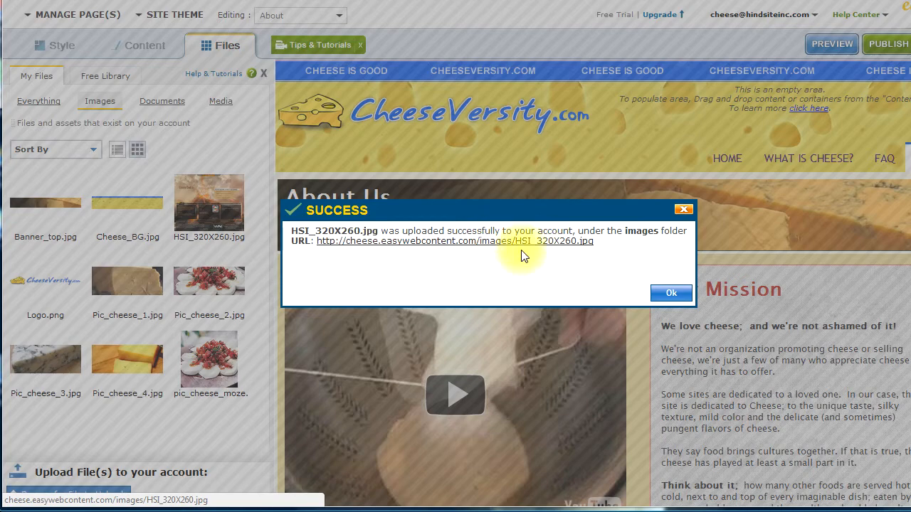
click(670, 291)
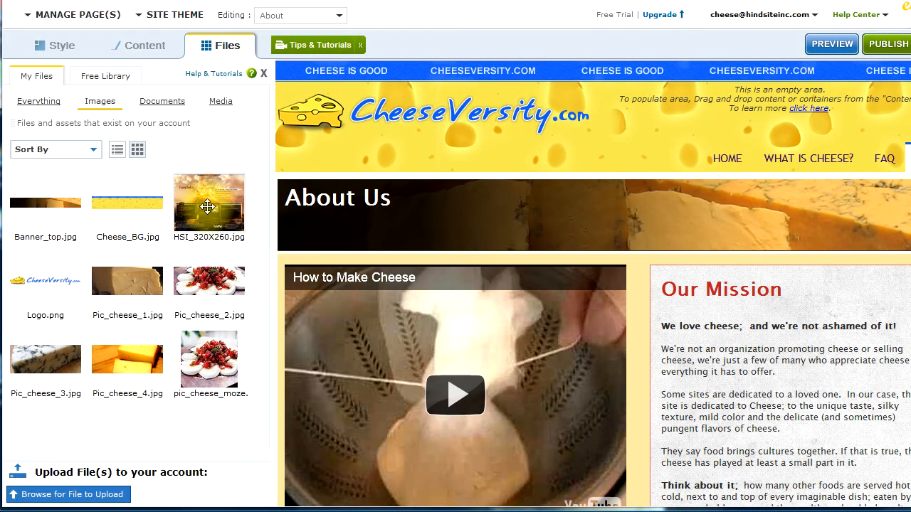
Place HSI_320X260.jpg on the About page directly above the How to Make Cheese video.
mouse_move(204, 198)
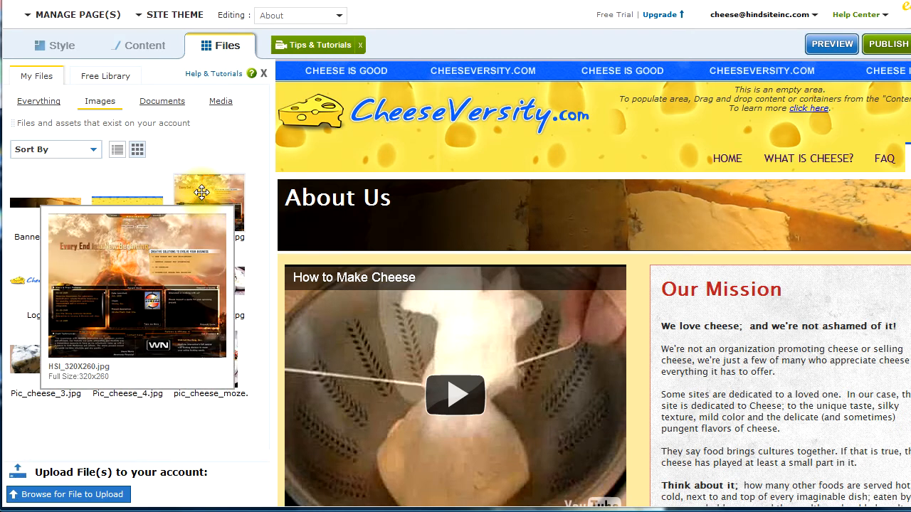
drag(202, 192, 589, 278)
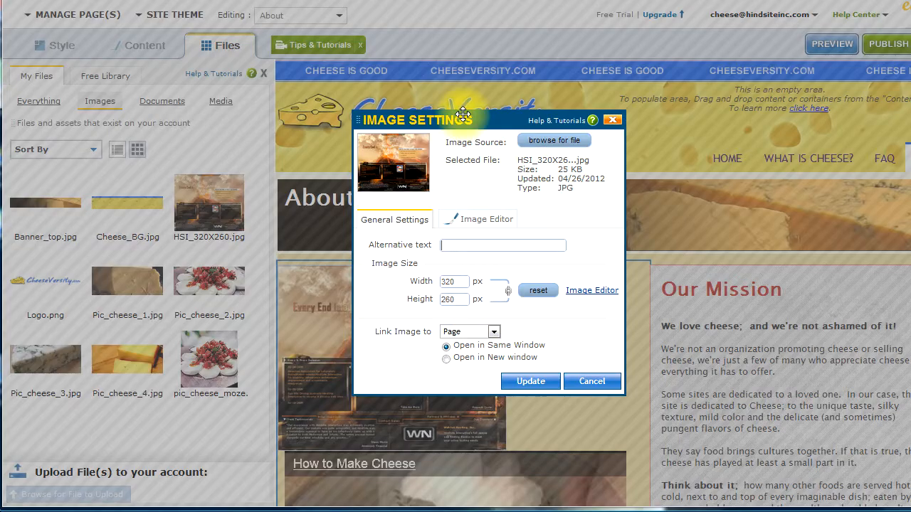
drag(462, 115, 667, 125)
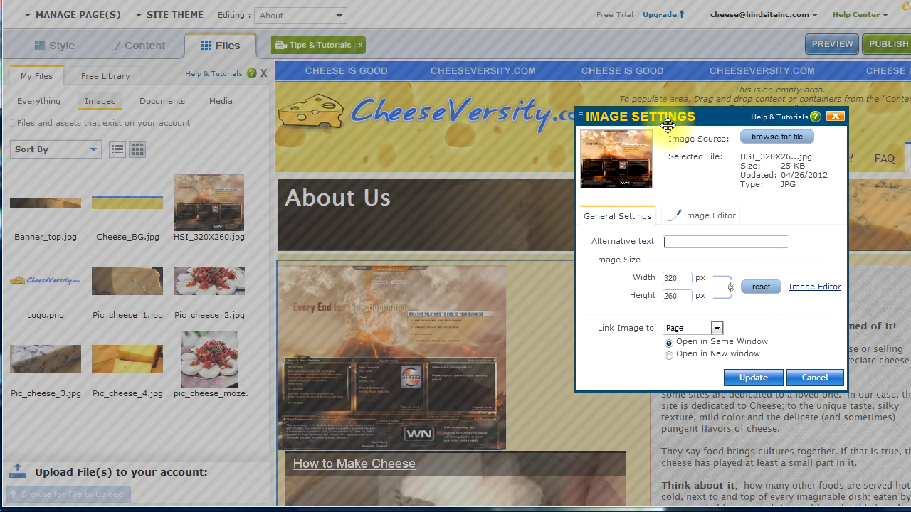
Try cropping the placed image with the top crop value set to 72.
click(696, 223)
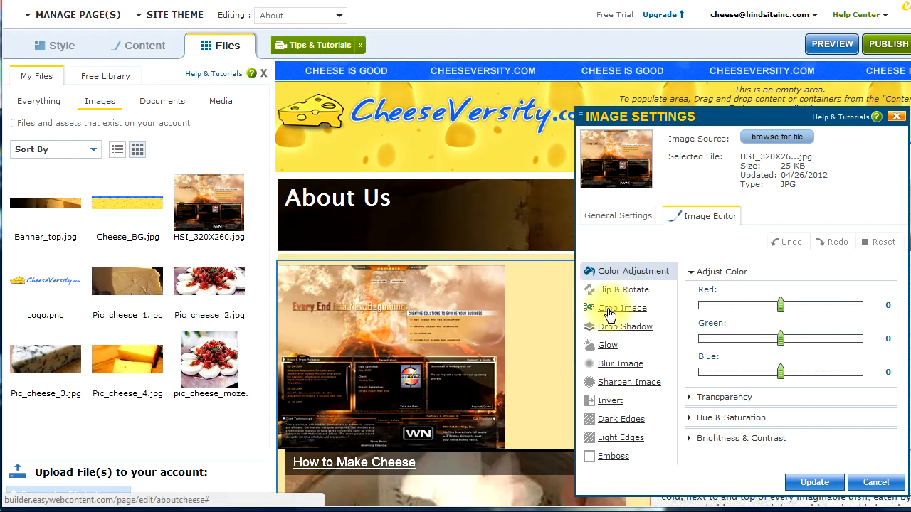
click(612, 310)
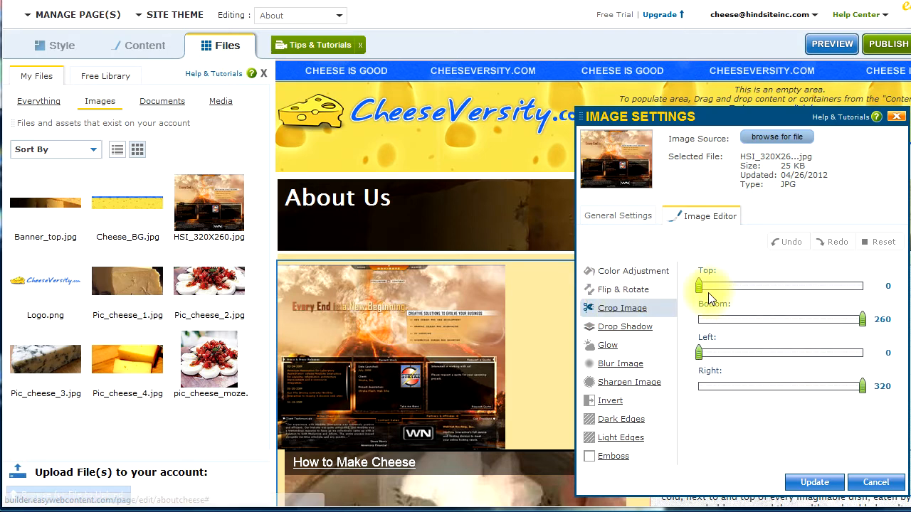
drag(701, 287, 744, 288)
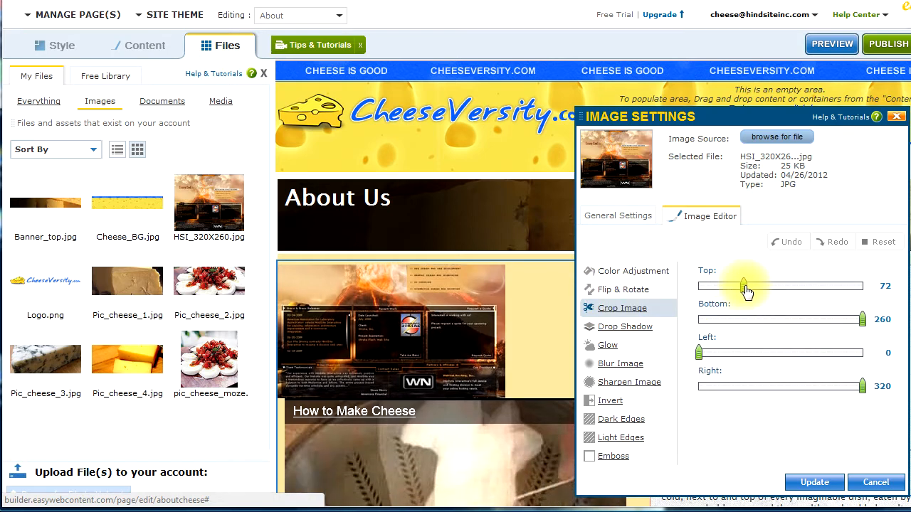
Try flipping the cropped image vertically and discard the image edits.
click(638, 290)
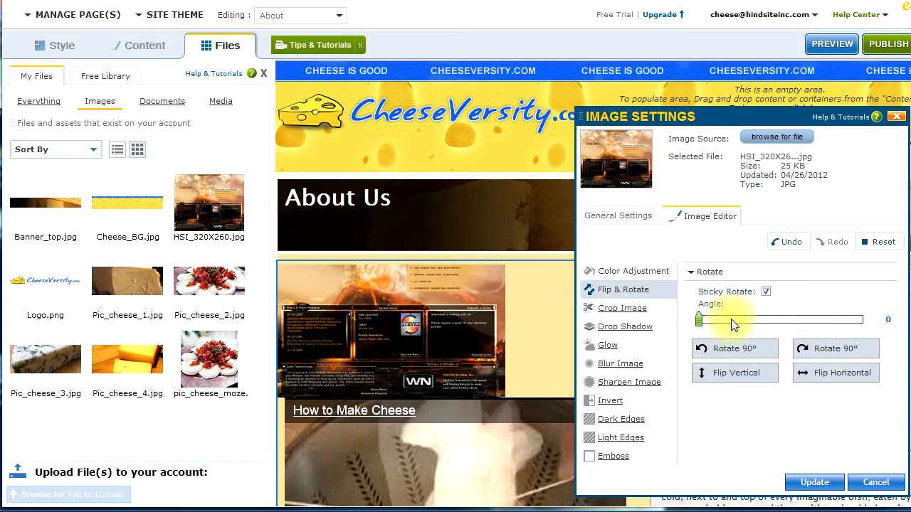
drag(731, 321, 699, 326)
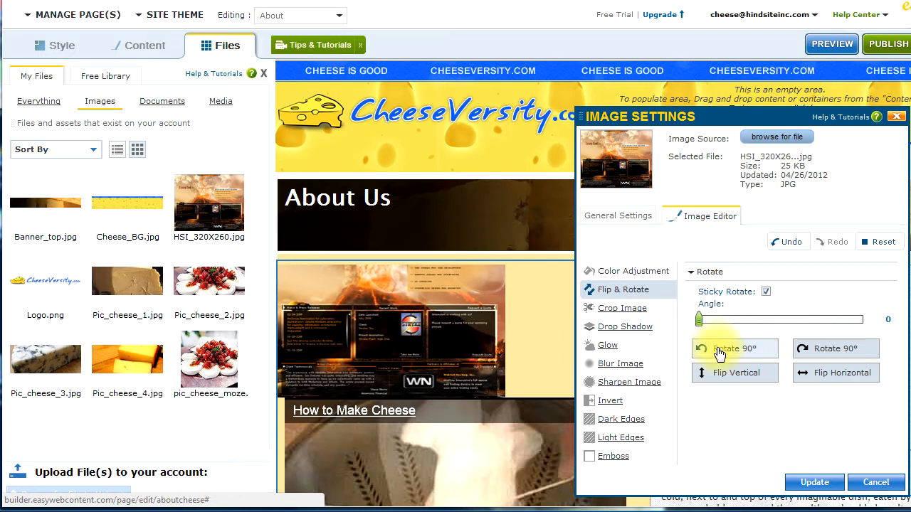
click(731, 375)
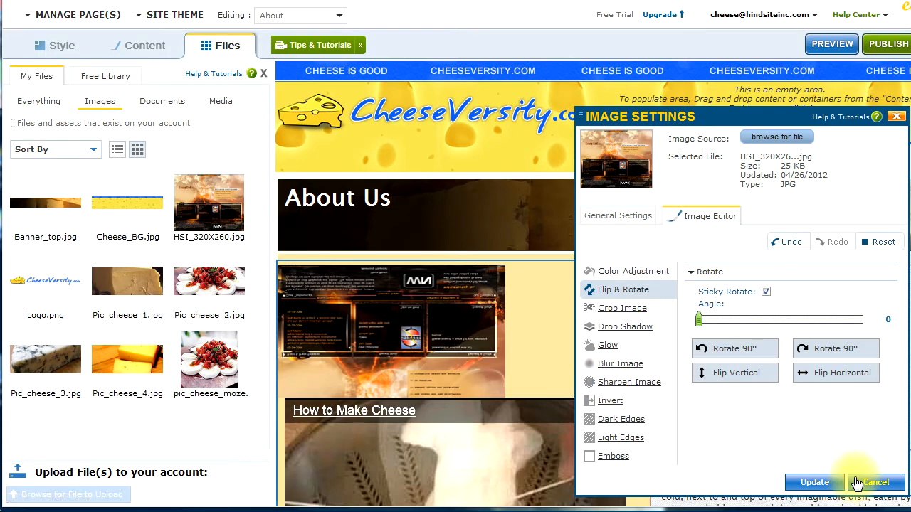
click(814, 481)
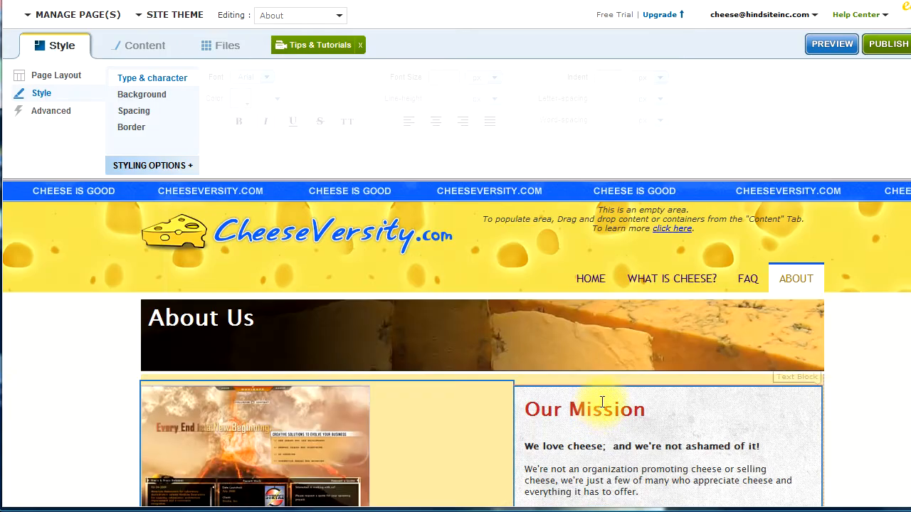
Open the image settings of the HSI_320X260 image placed above the How to Make Cheese video.
click(205, 45)
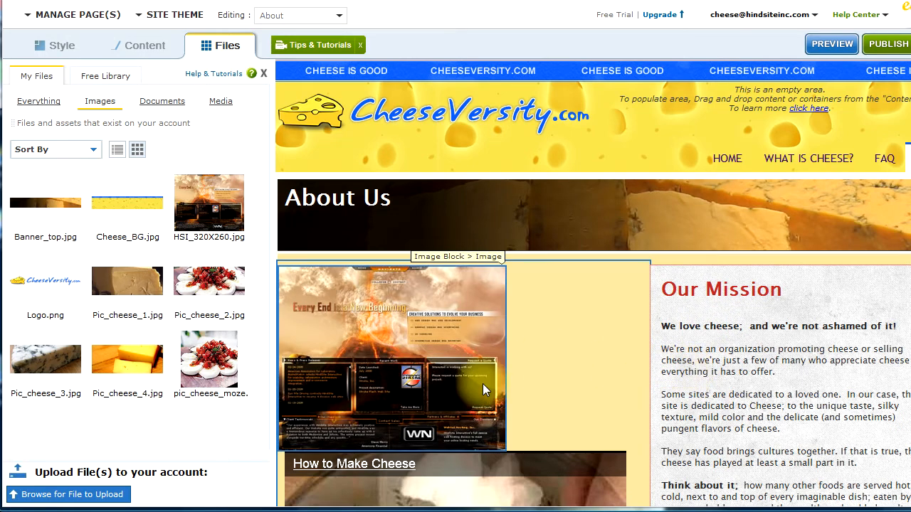
click(430, 380)
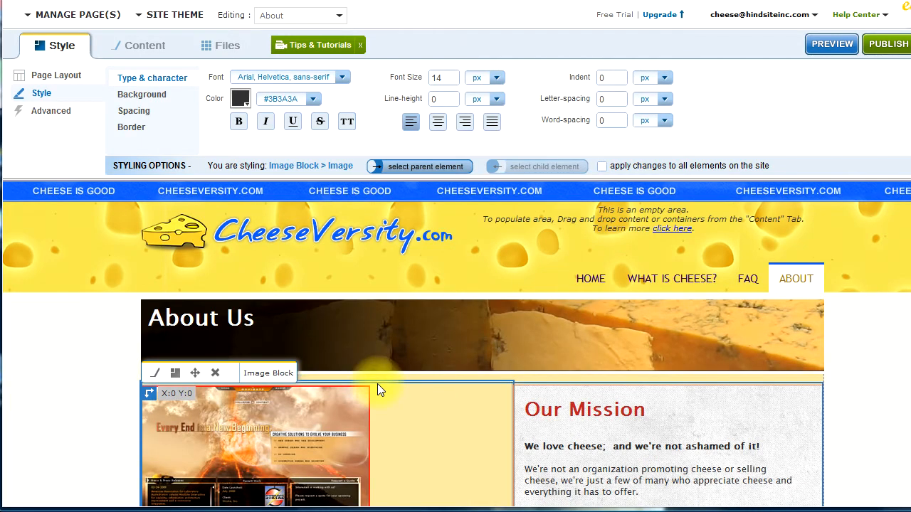
scroll(377, 384, down, 1)
scroll(377, 384, down, 2)
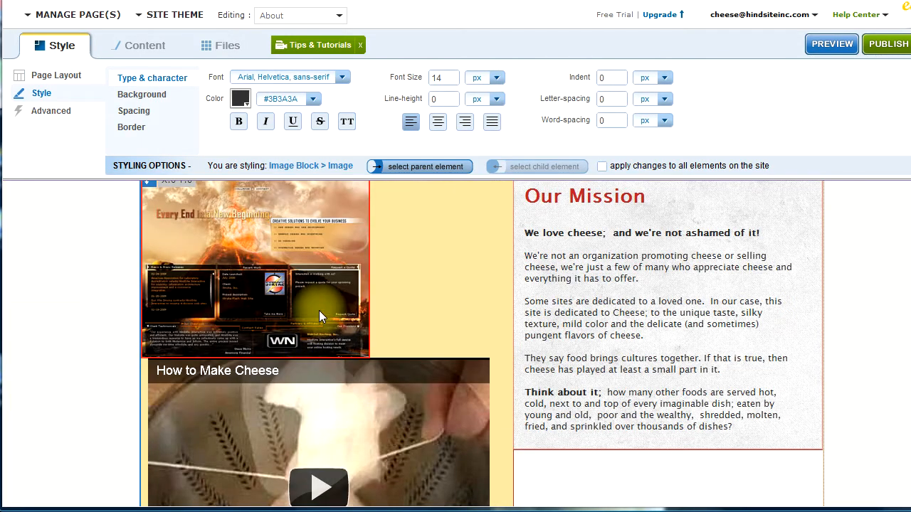
scroll(319, 310, up, 1)
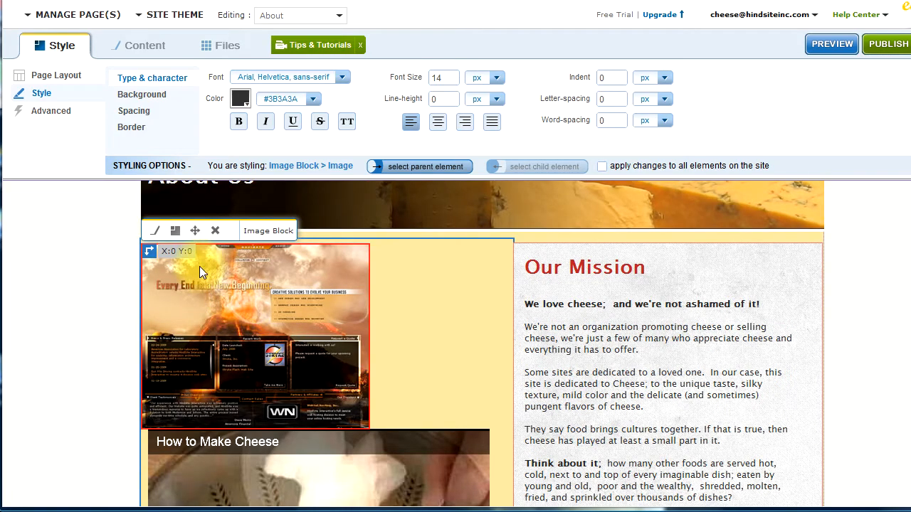
click(150, 230)
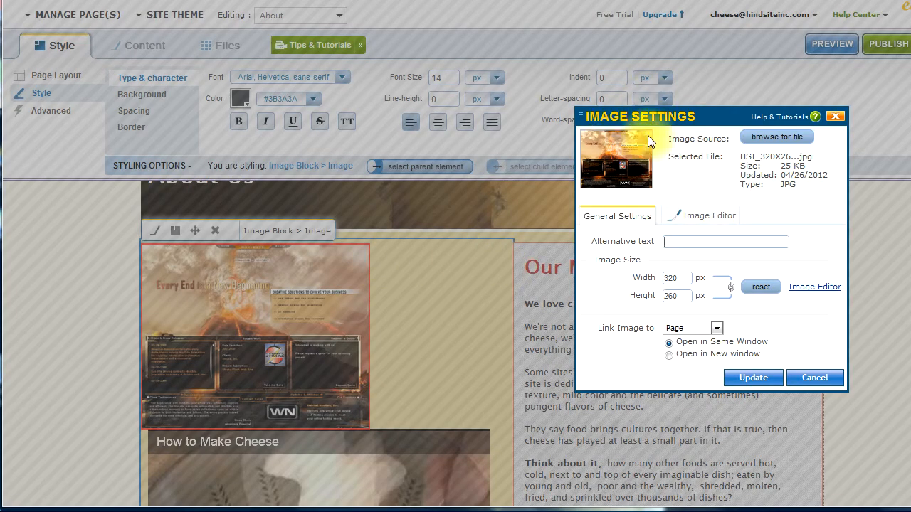
drag(648, 121, 539, 114)
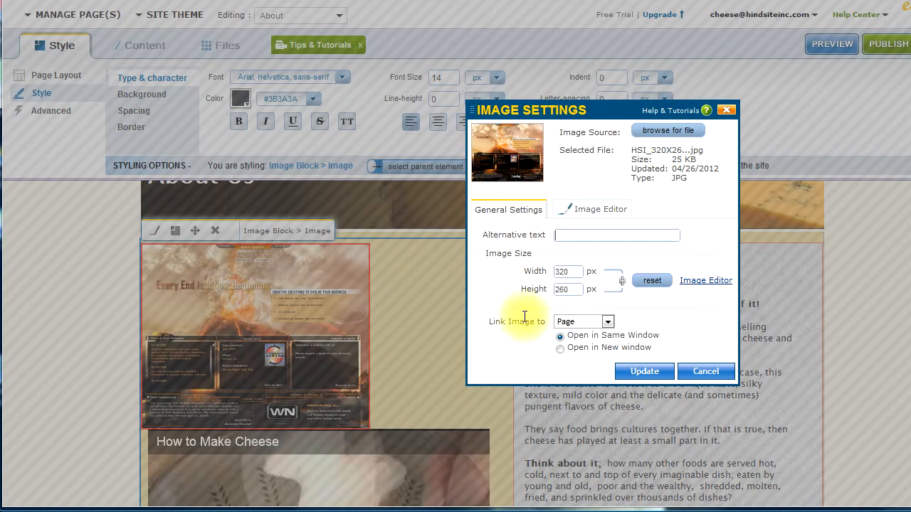
Examine the Page and File link options for the image and close its settings without updating.
click(573, 323)
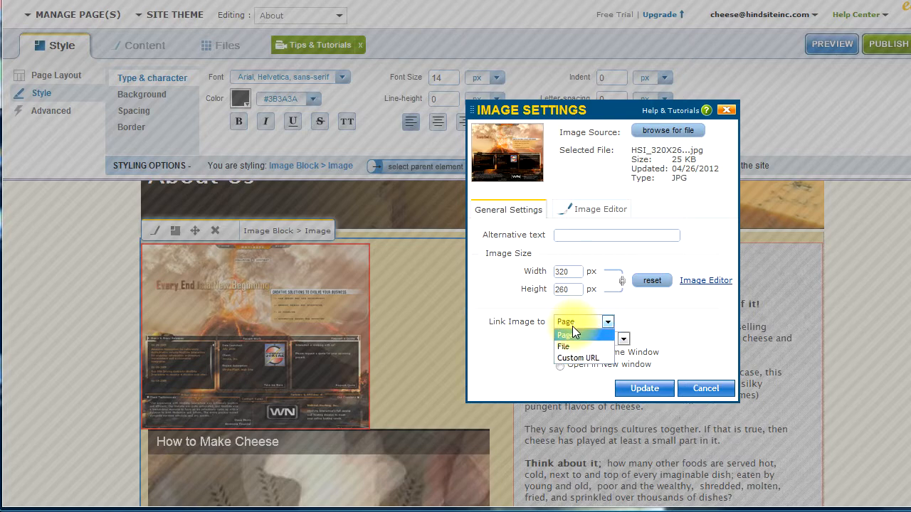
click(572, 336)
click(577, 340)
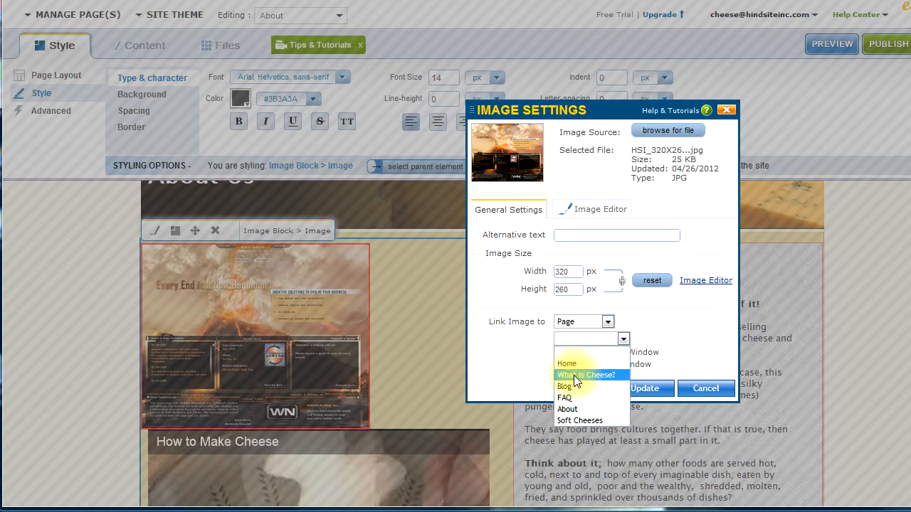
click(574, 324)
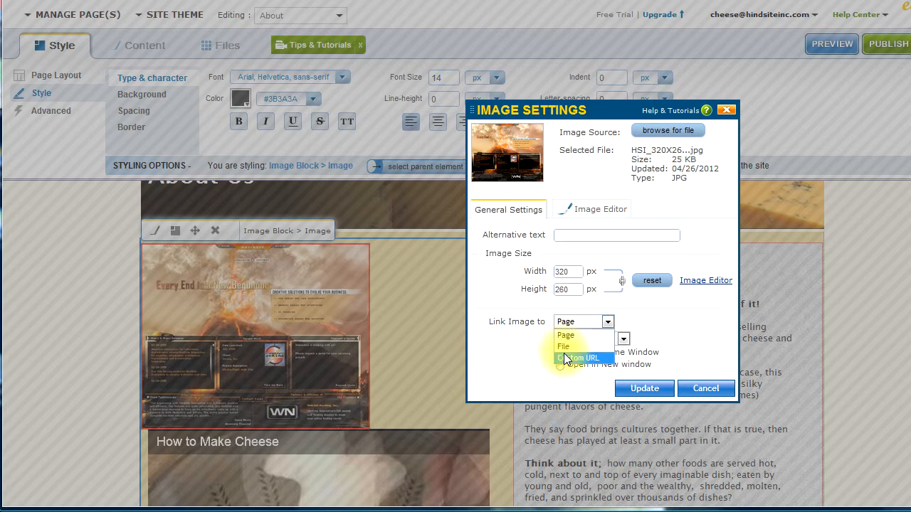
click(564, 347)
click(609, 339)
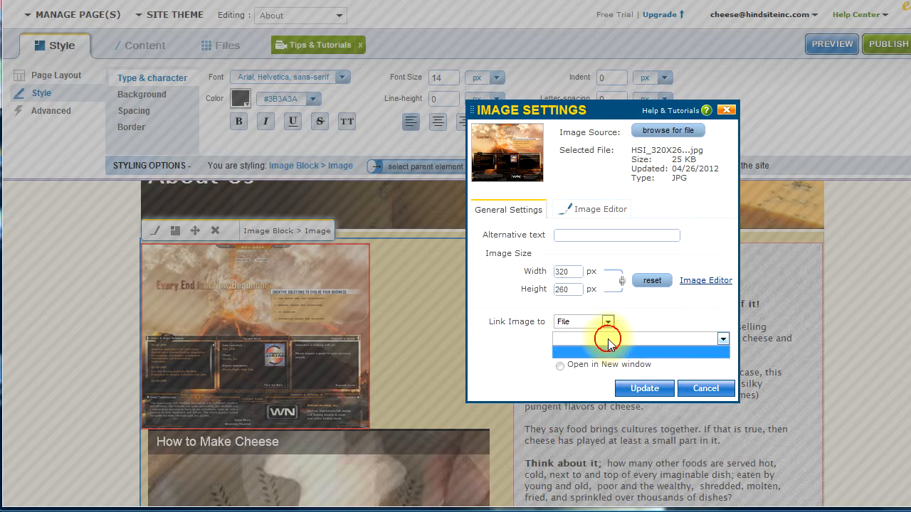
click(581, 322)
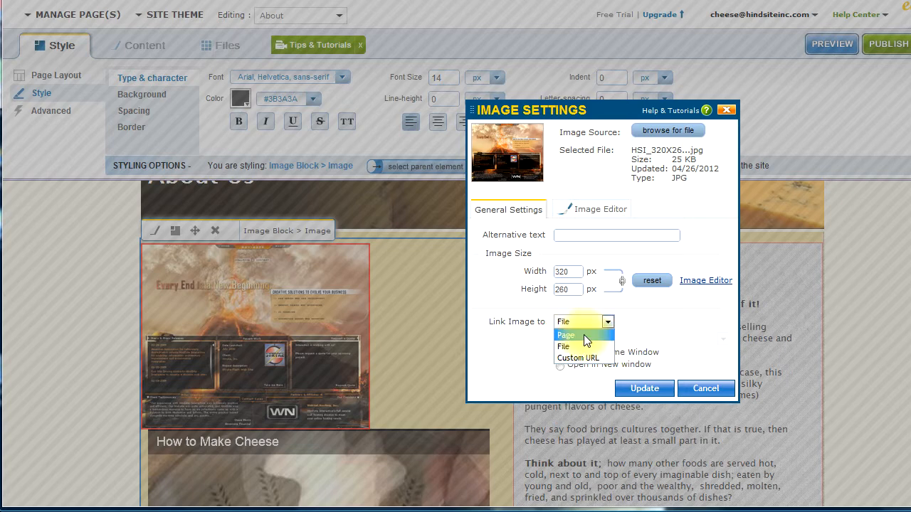
click(583, 335)
click(582, 323)
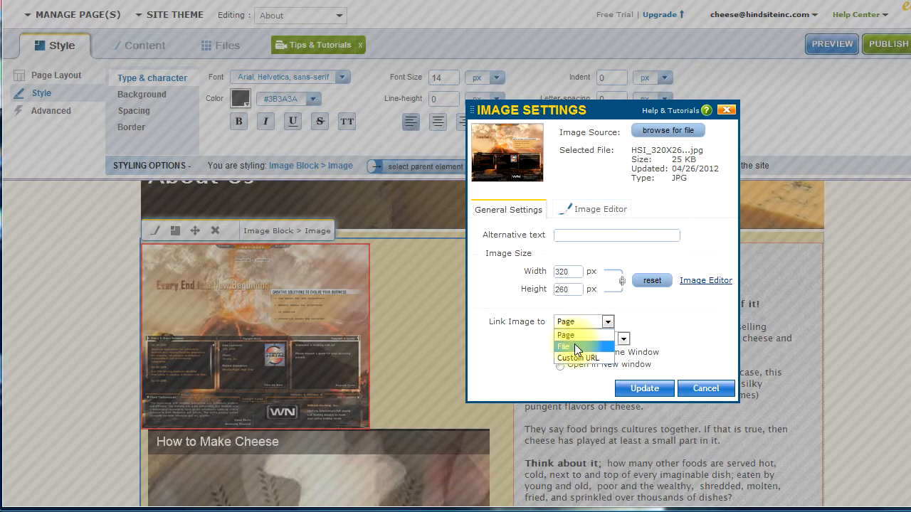
click(589, 346)
click(599, 343)
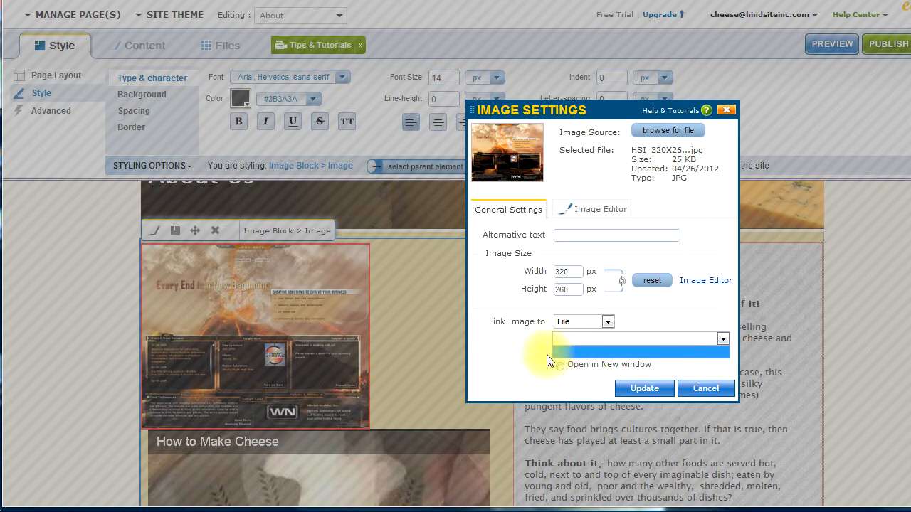
click(562, 353)
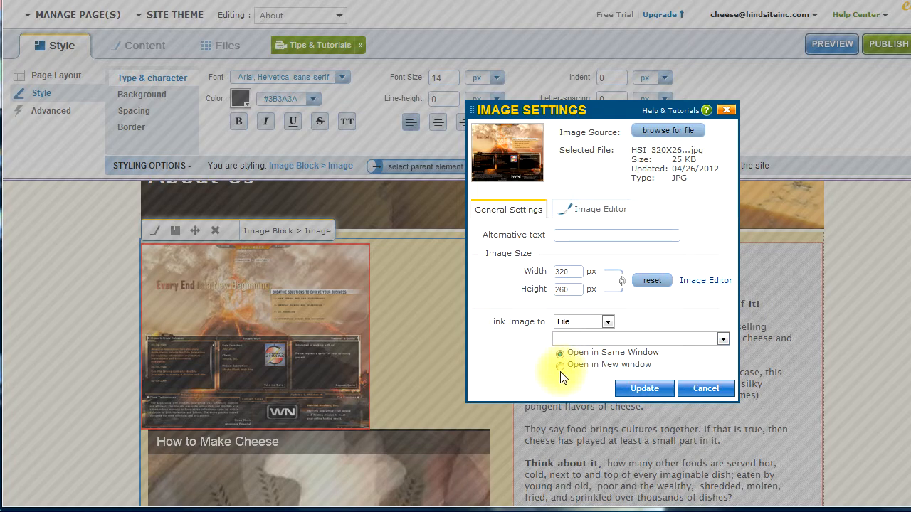
click(706, 389)
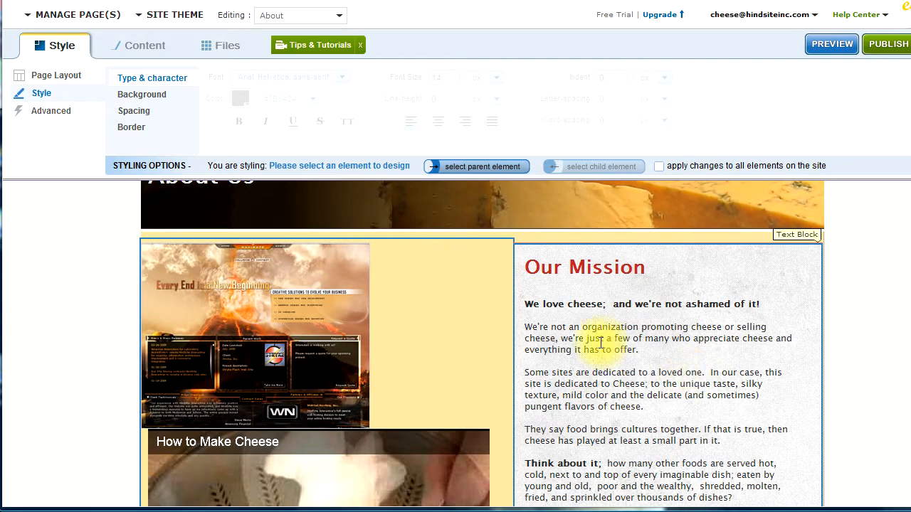
Review the account's image files and the image and media elements available for the page.
click(211, 49)
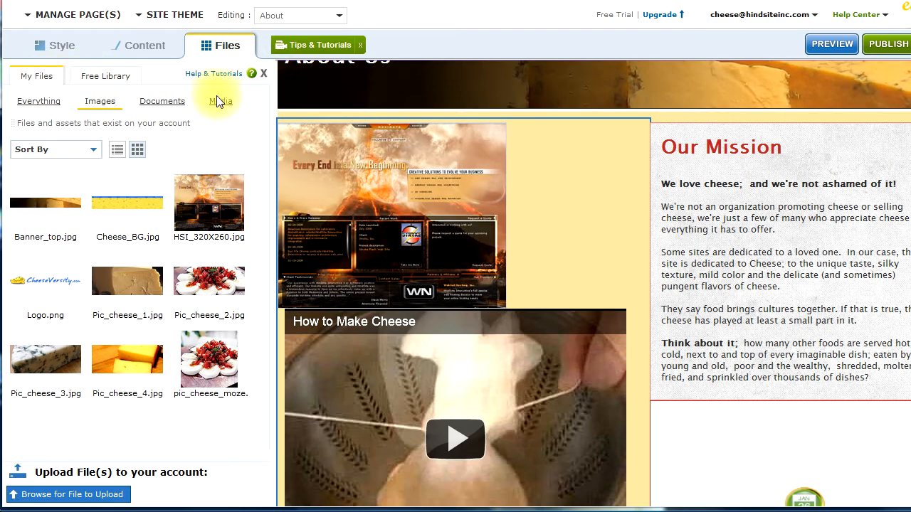
click(261, 75)
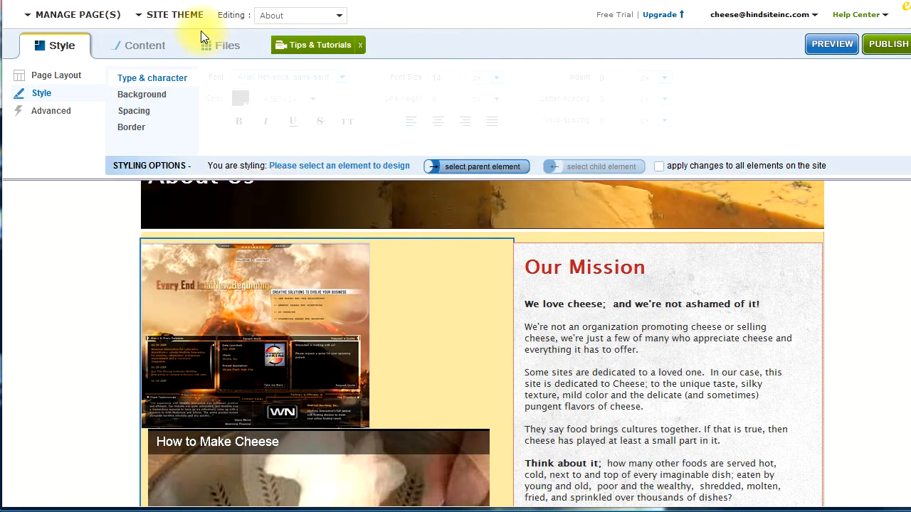
click(148, 45)
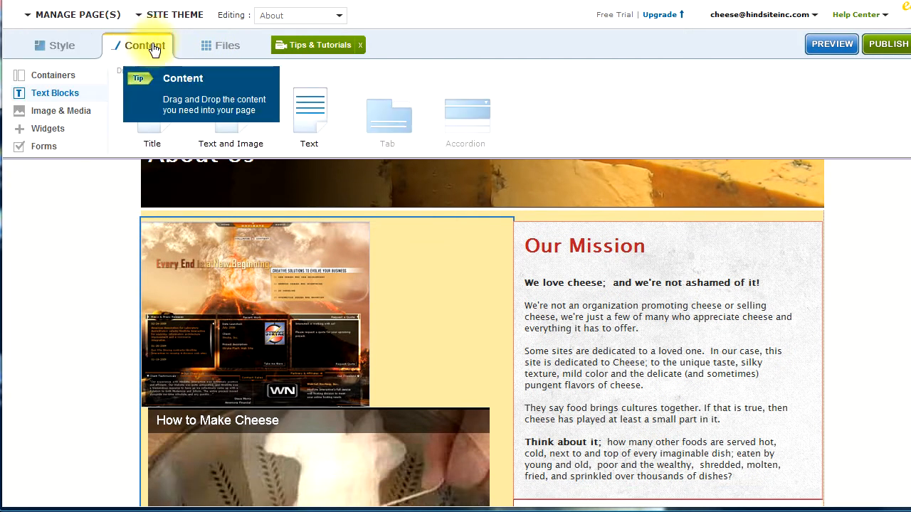
click(72, 115)
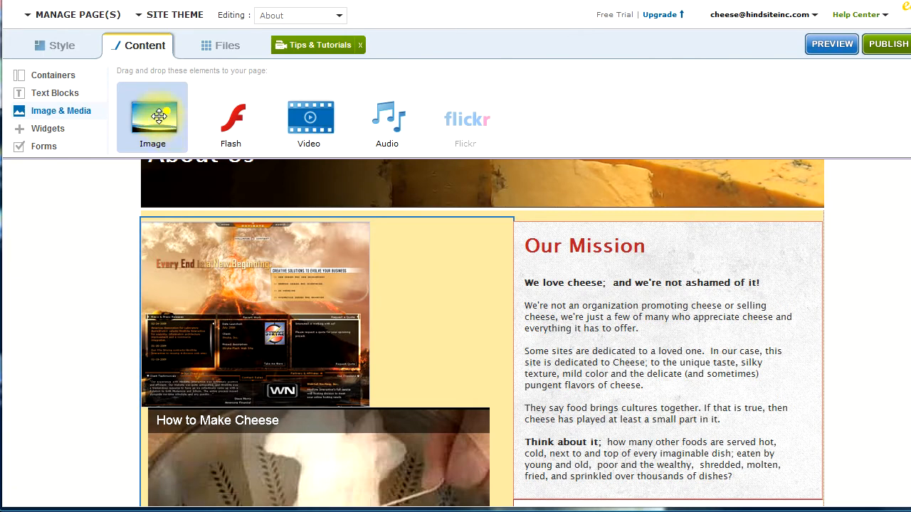
Examine the background image source options for the Our Mission text block and close them without updating.
click(65, 46)
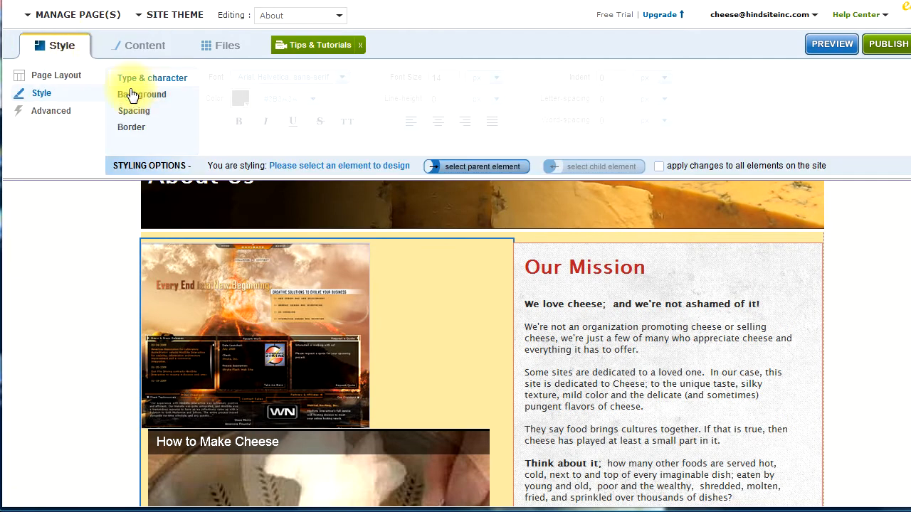
click(141, 97)
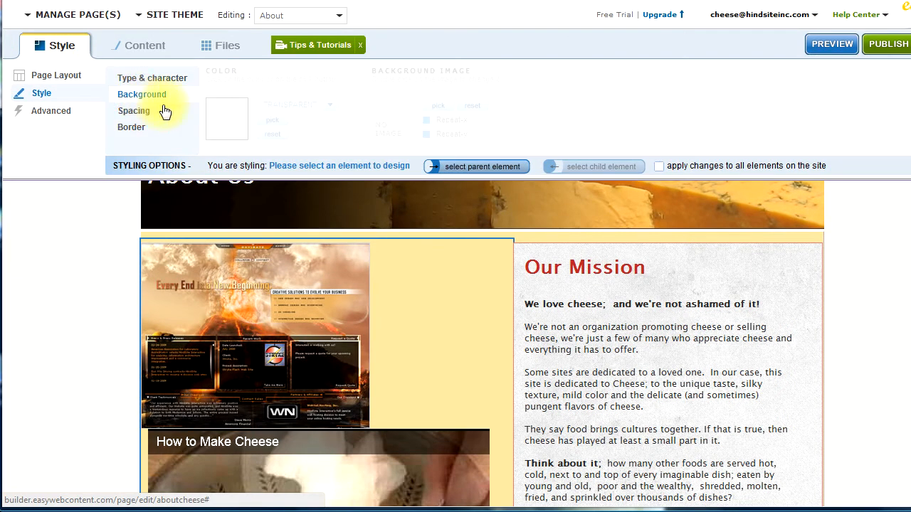
click(605, 349)
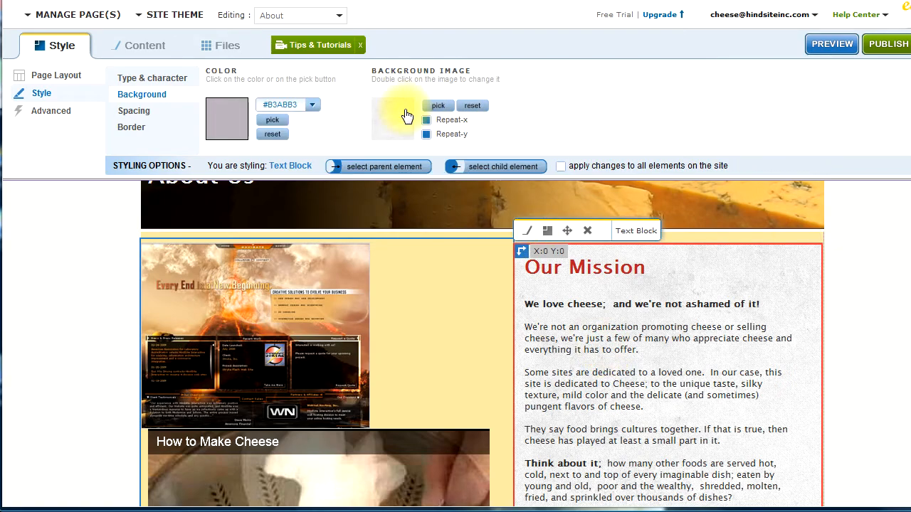
click(437, 106)
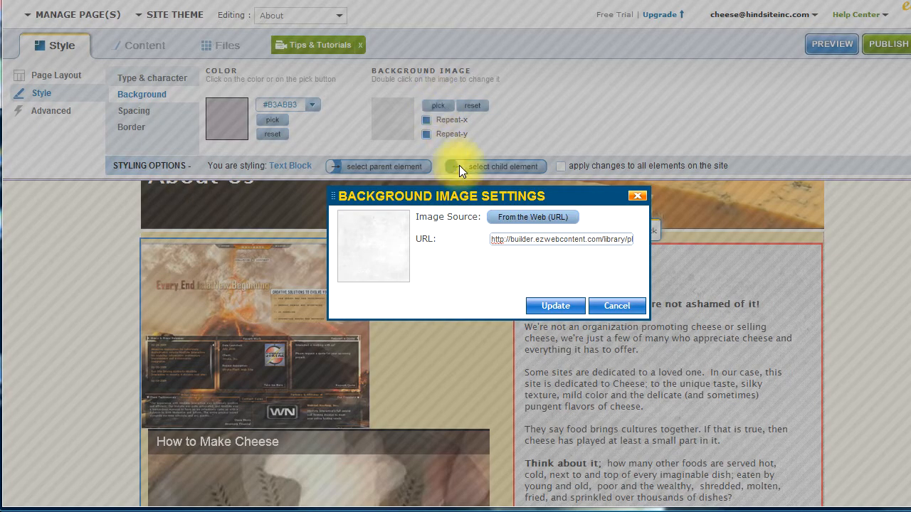
click(519, 217)
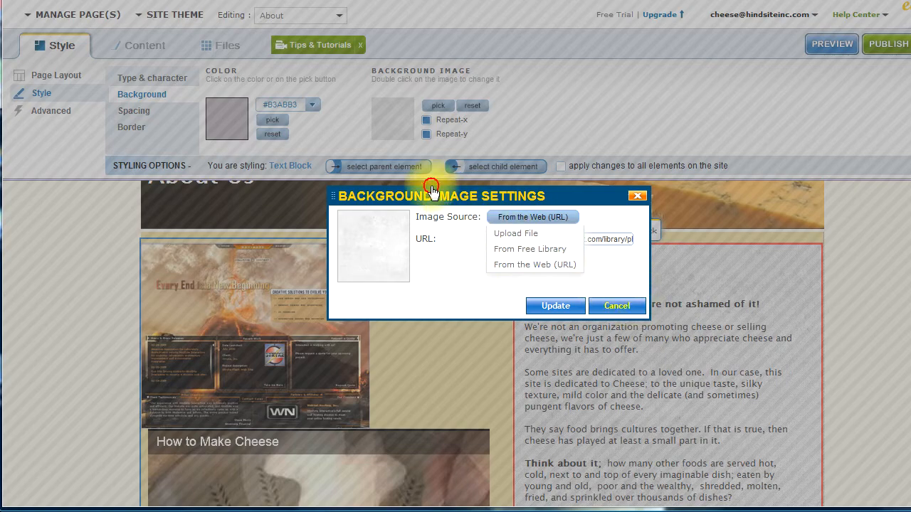
key(Escape)
Show the image files stored on the account again.
click(206, 50)
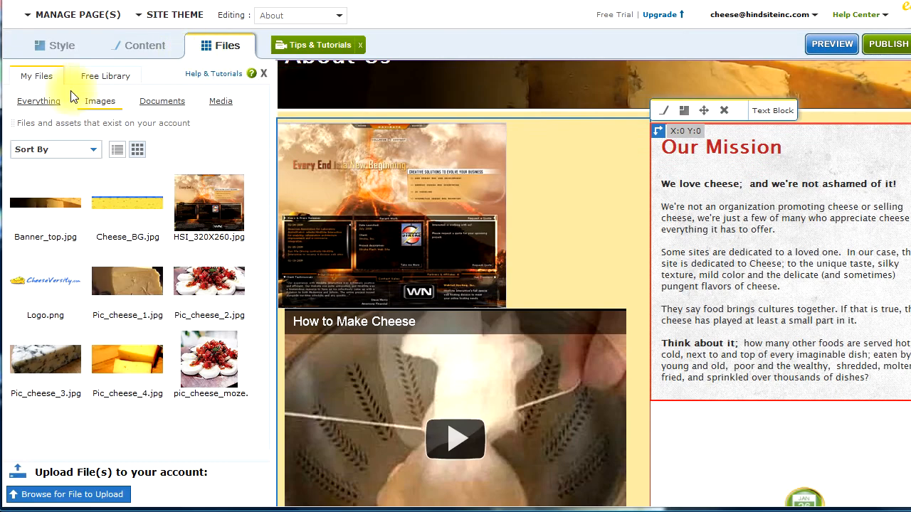